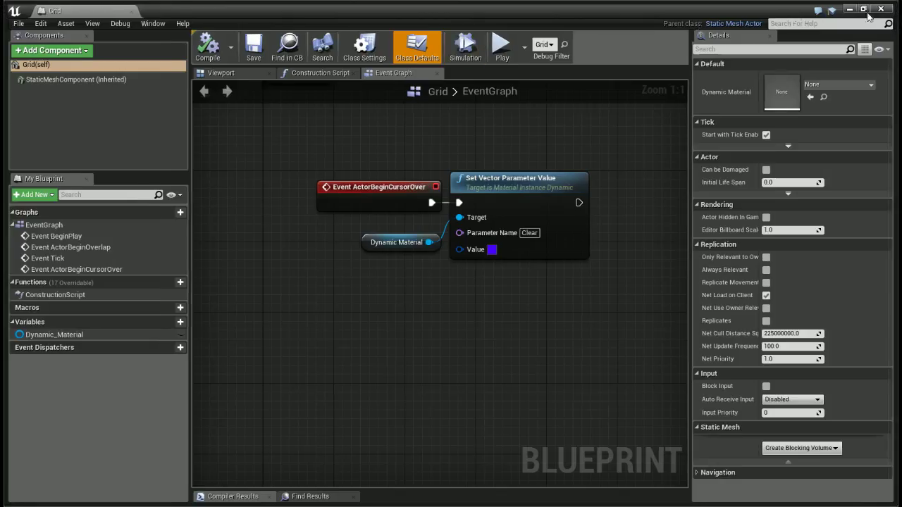
# Close the Grid blueprint, open the Materials folder, and apply BL_Mat to the left wall
pyautogui.click(886, 11)
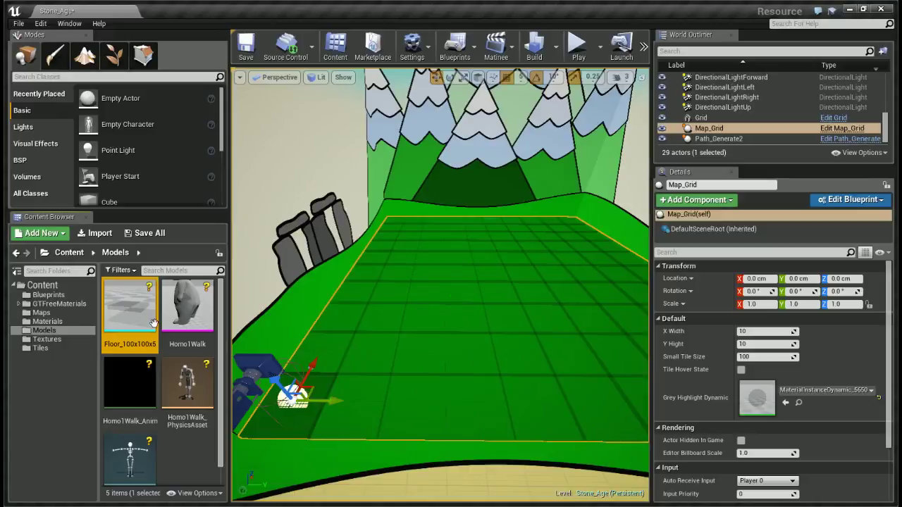
pyautogui.click(44, 322)
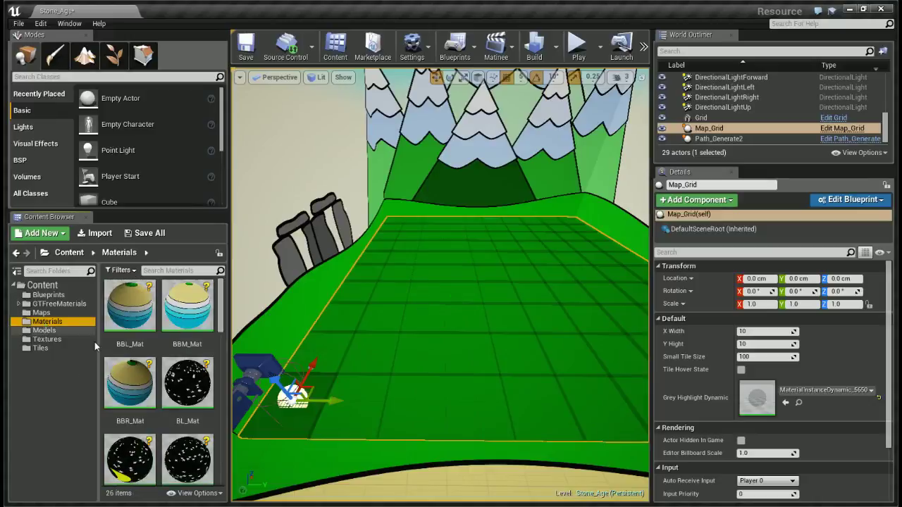
pyautogui.click(126, 382)
pyautogui.moveTo(204, 387); pyautogui.dragTo(288, 211)
# Select floor Cube9, the starry wall Cube, and Map_Grid, then select BBR_Mat
pyautogui.moveTo(274, 434); pyautogui.dragTo(274, 434)
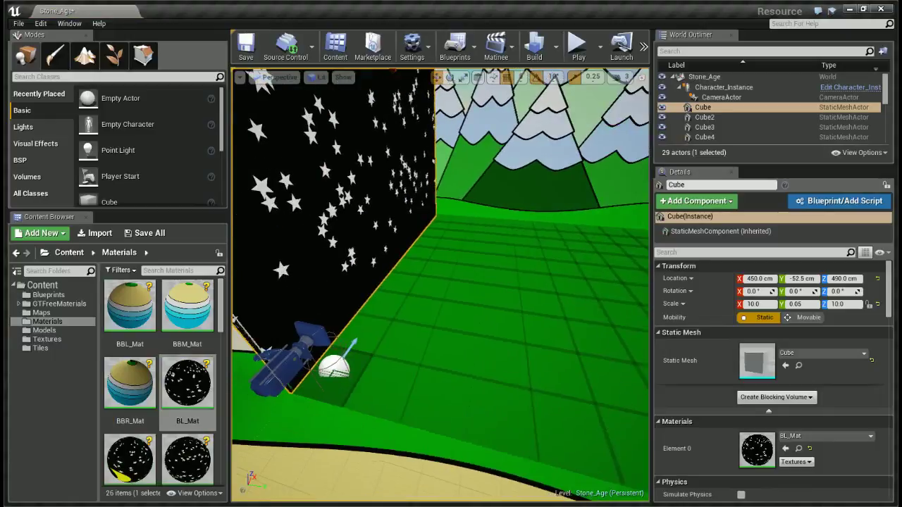
pyautogui.click(274, 434)
pyautogui.click(274, 434)
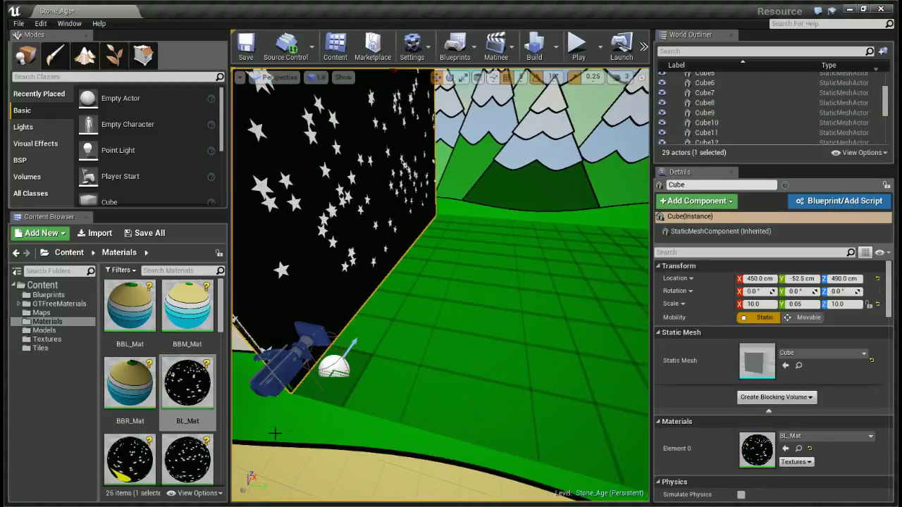
pyautogui.click(309, 386)
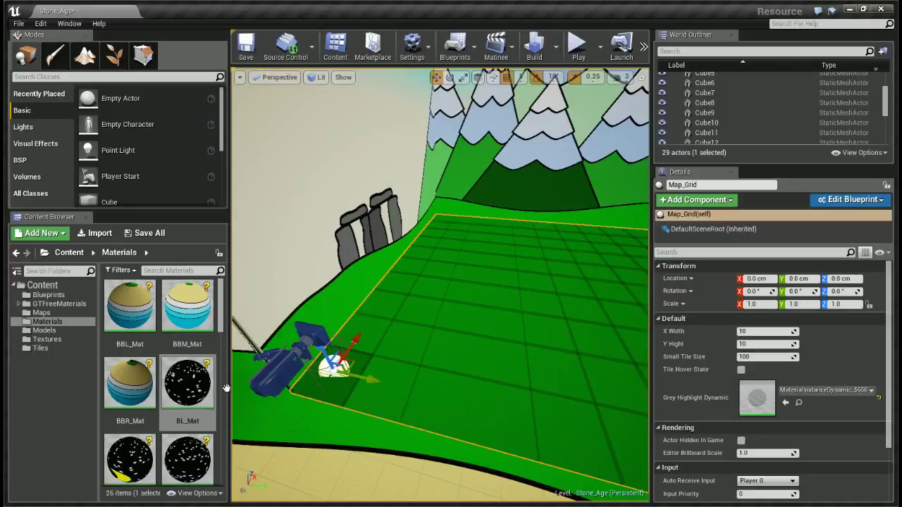
pyautogui.click(144, 386)
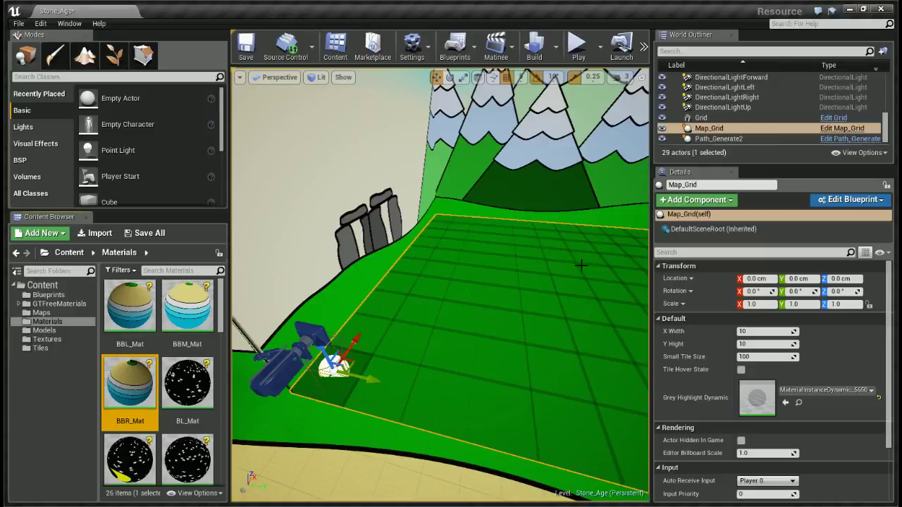
# Delete the Map_Grid actor from the level
pyautogui.click(702, 118)
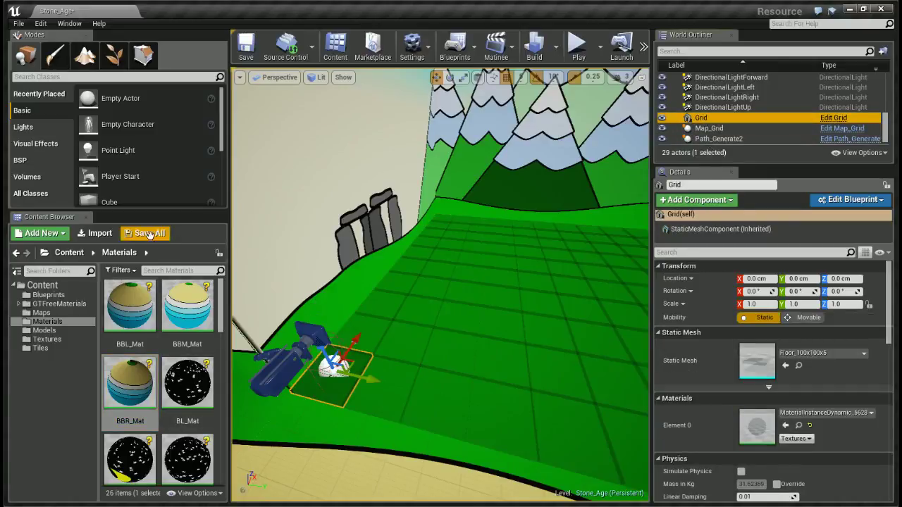
pyautogui.click(708, 129)
pyautogui.press('Delete')
# Try assigning BBR_Mat to the Grid tile, then open the GTFreeMaterials folder
pyautogui.click(710, 129)
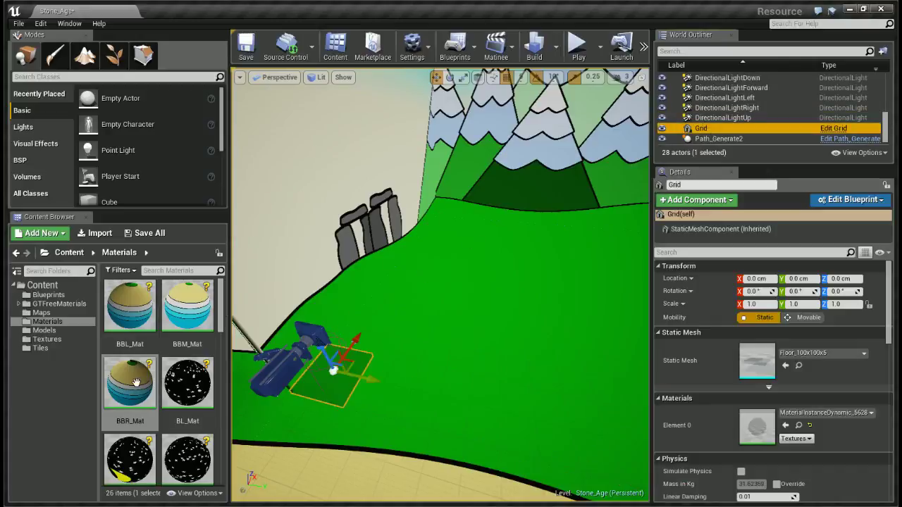
pyautogui.moveTo(138, 382)
pyautogui.mouseDown()
pyautogui.moveTo(327, 384)
pyautogui.moveTo(114, 383)
pyautogui.moveTo(127, 384)
pyautogui.mouseUp()
pyautogui.scroll(-4, 122, 359)
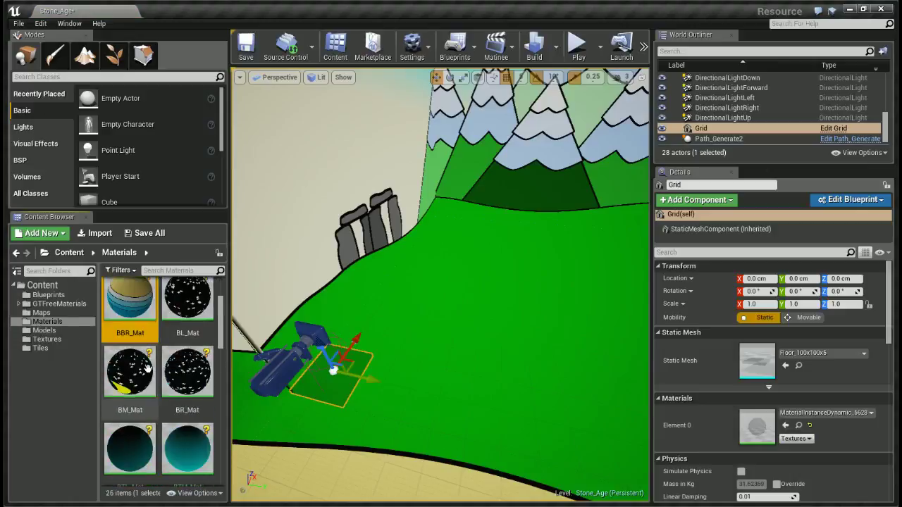
pyautogui.click(60, 305)
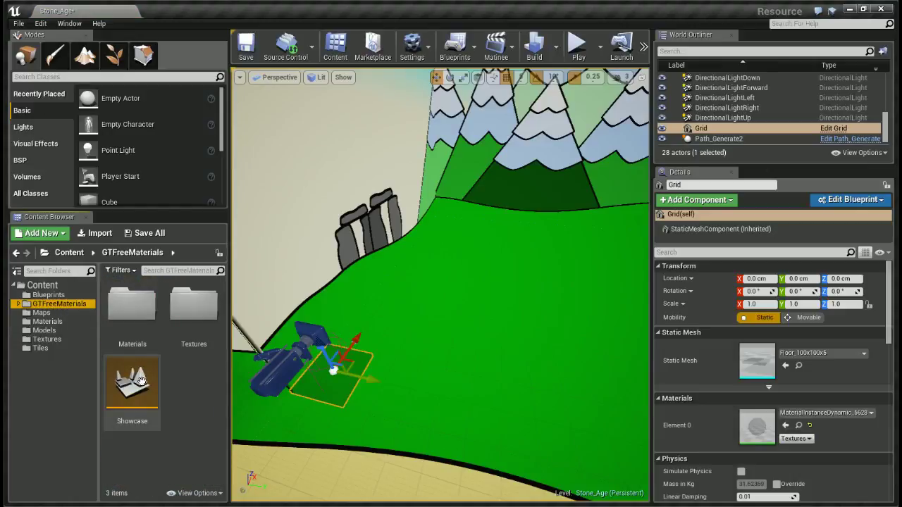
# Try brick_ancientDiagonal on the Grid tile, reset Element 0, then place a new cube in the level
pyautogui.click(130, 321)
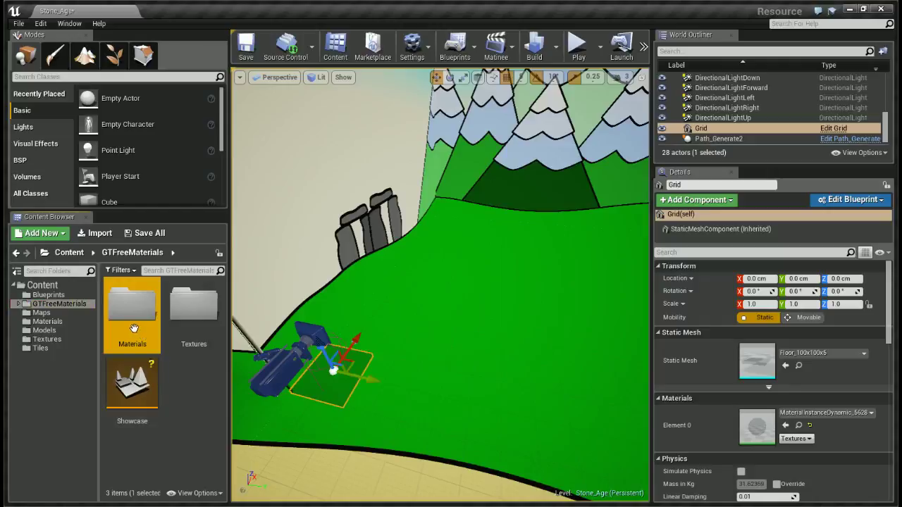
pyautogui.doubleClick(136, 331)
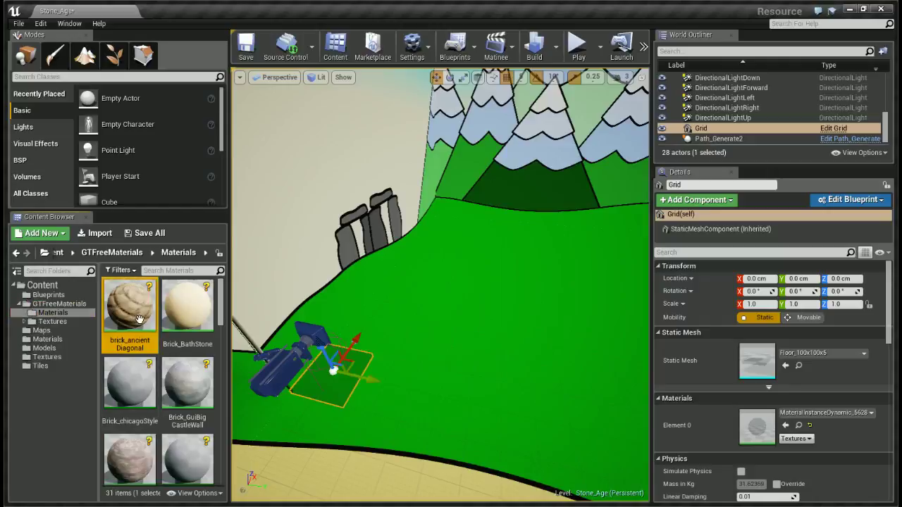
pyautogui.moveTo(140, 319); pyautogui.dragTo(322, 382)
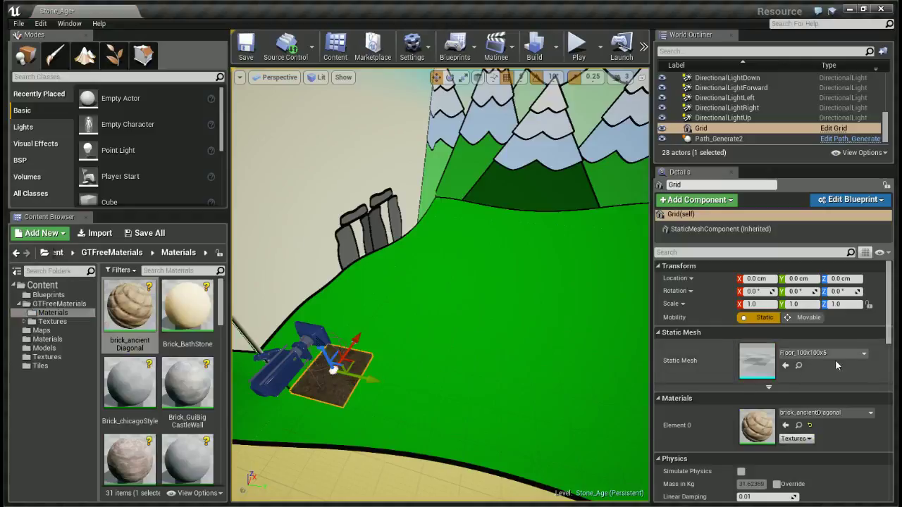
pyautogui.click(809, 426)
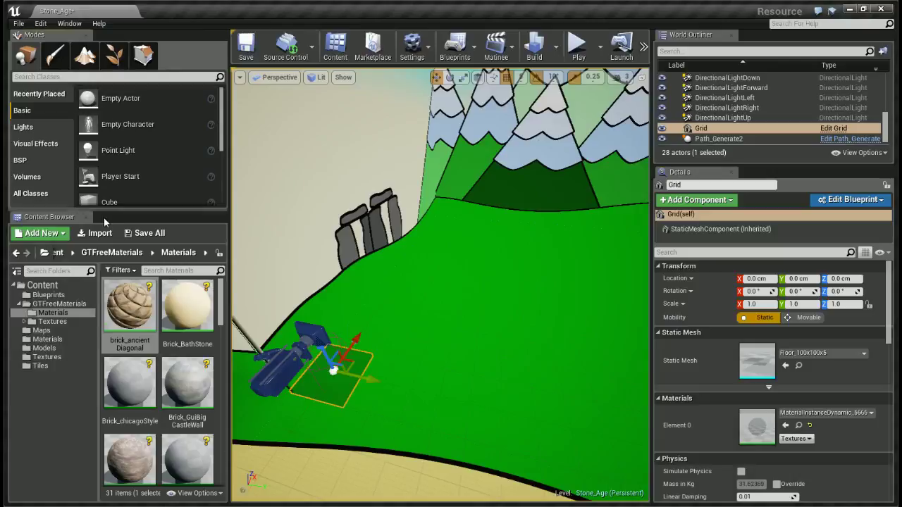
pyautogui.moveTo(106, 200); pyautogui.dragTo(493, 343)
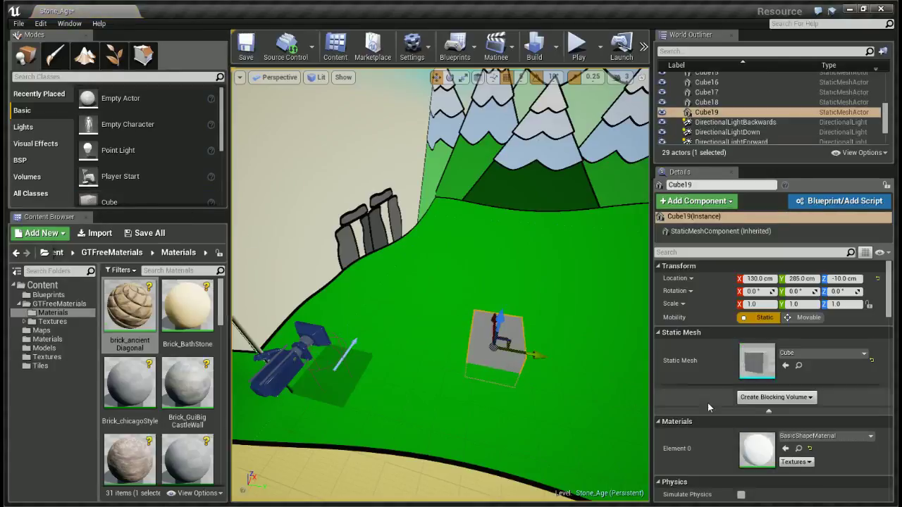
# Browse to the cube's mesh and open the Cube static mesh from BasicShapes
pyautogui.click(798, 365)
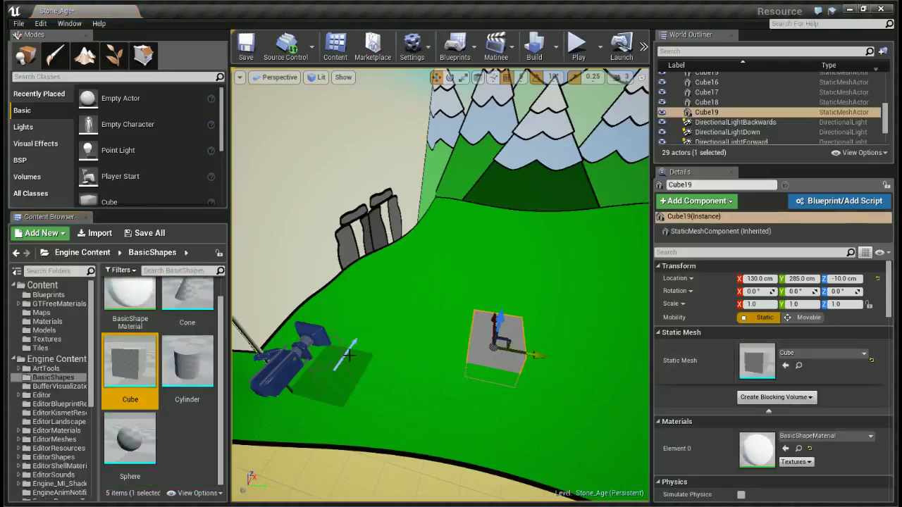
pyautogui.doubleClick(124, 361)
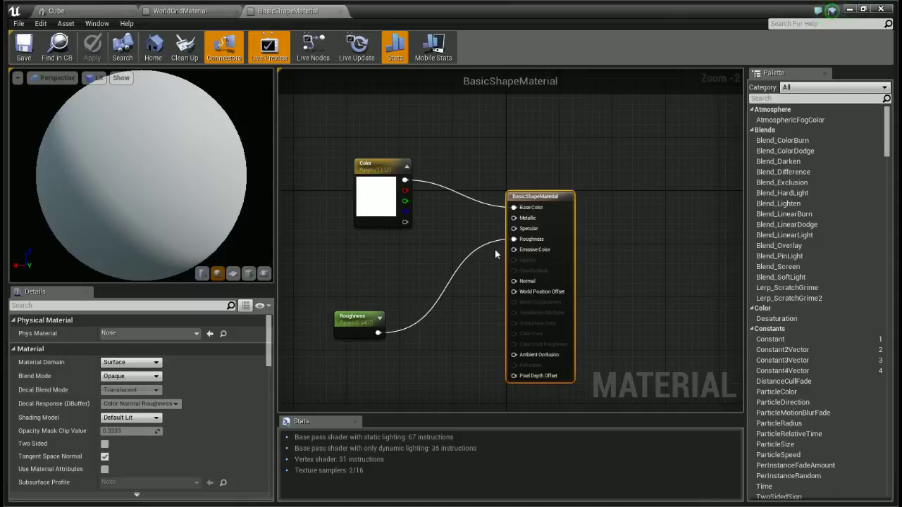
# Check the Roughness parameter's value, then wire the 0.4 constant into Opacity
pyautogui.click(360, 329)
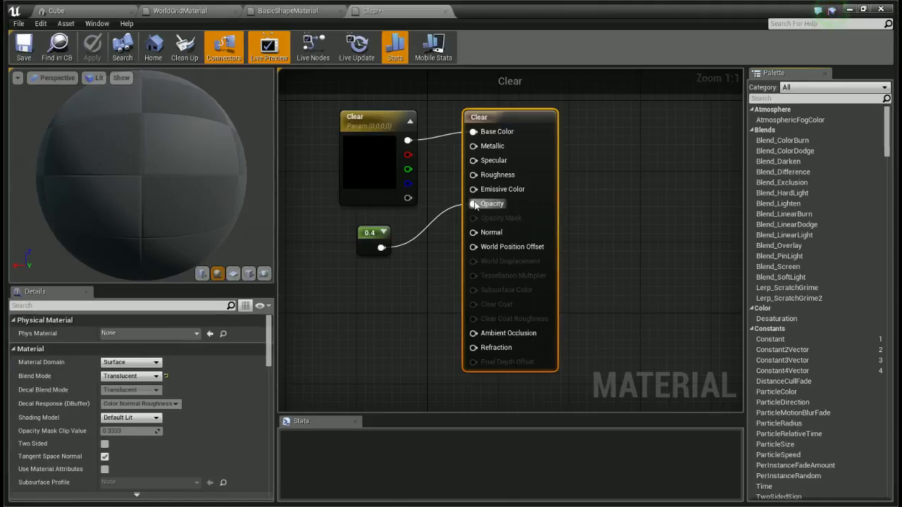
pyautogui.moveTo(475, 205); pyautogui.dragTo(475, 205)
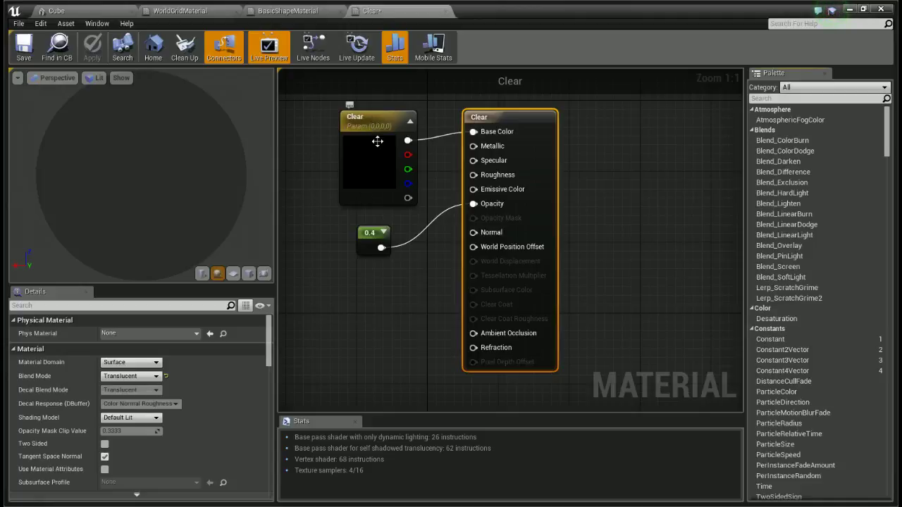
# Compare with the BasicShapeMaterial graph, then switch back to the Clear material
pyautogui.click(314, 13)
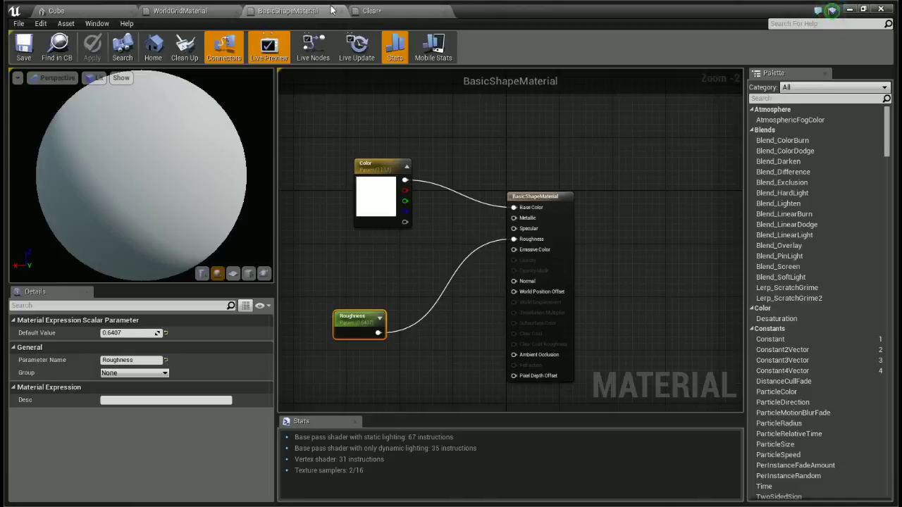
pyautogui.click(380, 12)
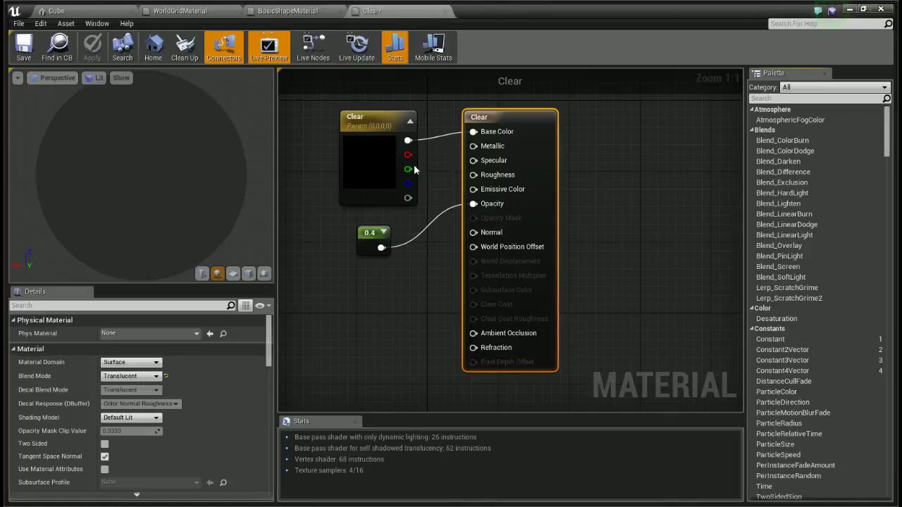
pyautogui.click(374, 167)
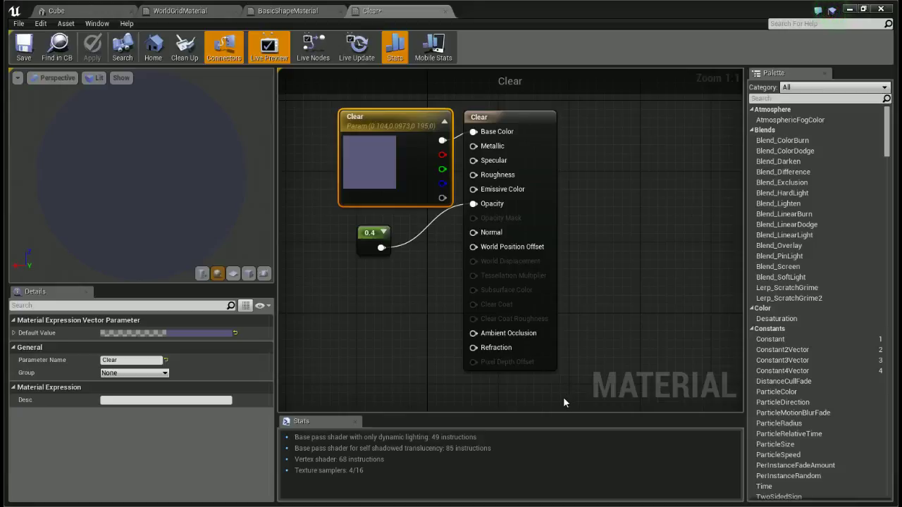
pyautogui.hotkey('ctrl', 'z')
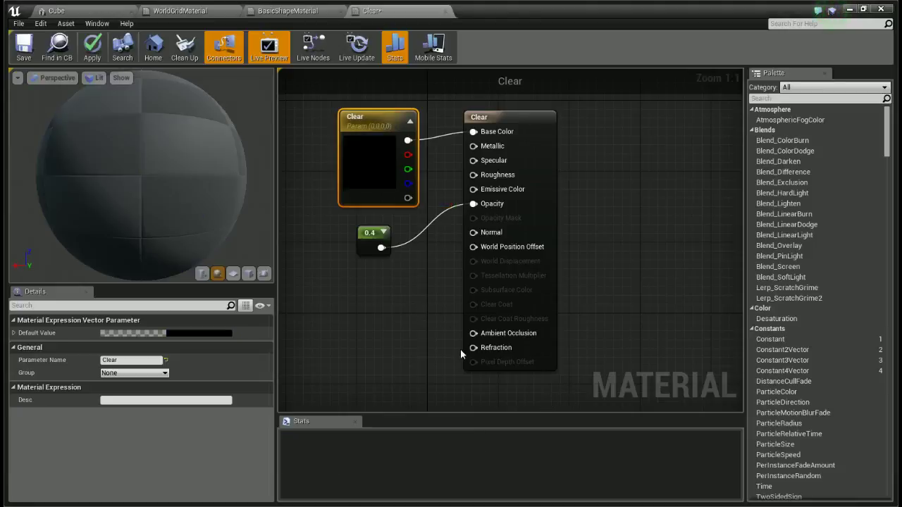
# Apply the Clear material changes and minimize the Material Editor to view the level
pyautogui.click(93, 50)
pyautogui.click(848, 9)
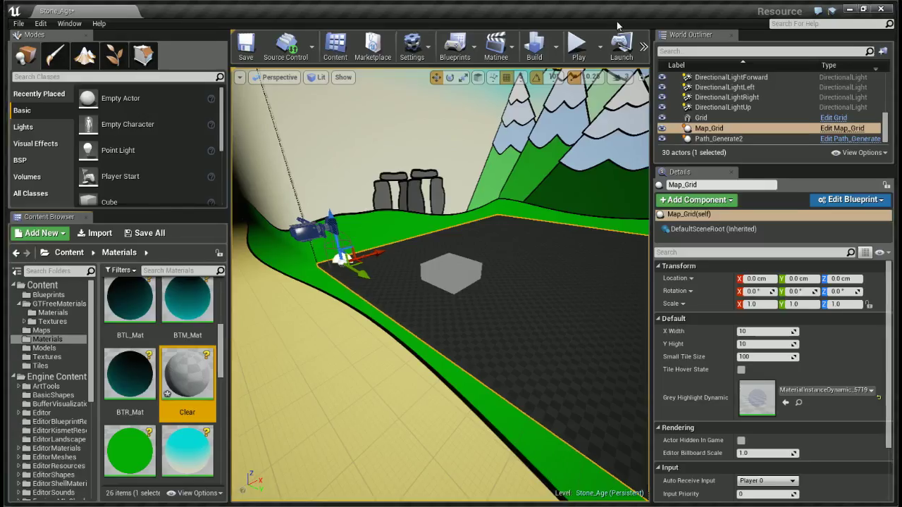